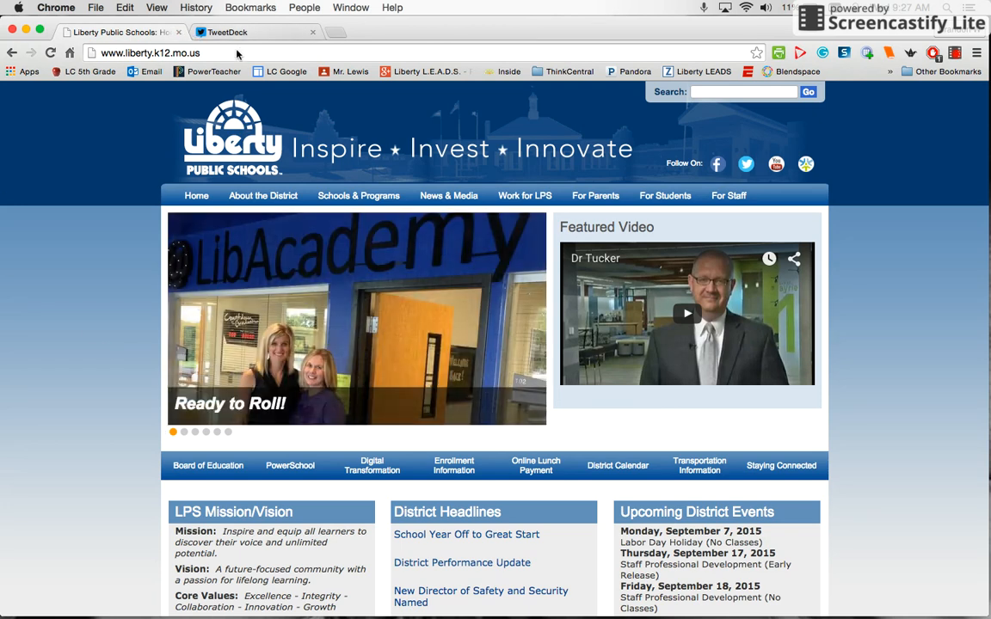
Load pltw.org and go to the PLTW Login page
{"action": "left_click", "coordinate": [232, 52]}
{"action": "type", "text": "pltw.org"}
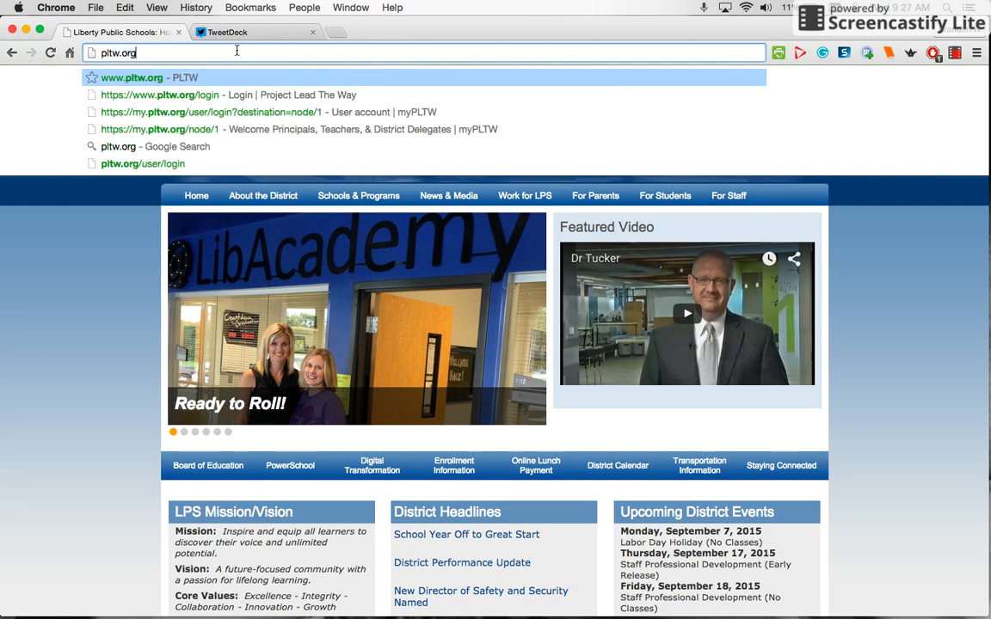
{"action": "key", "text": "Return"}
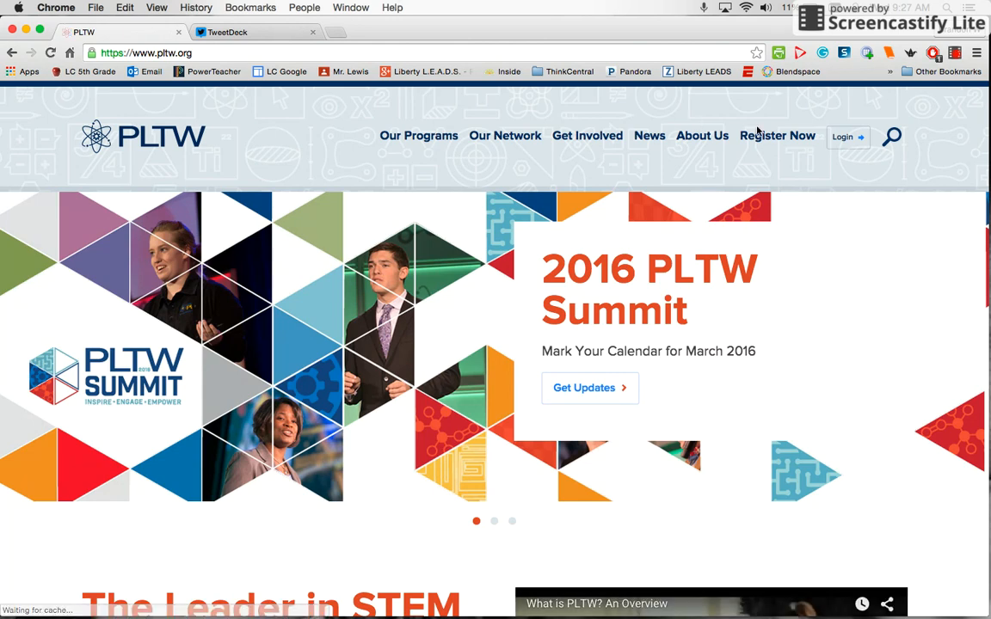
{"action": "left_click", "coordinate": [843, 140]}
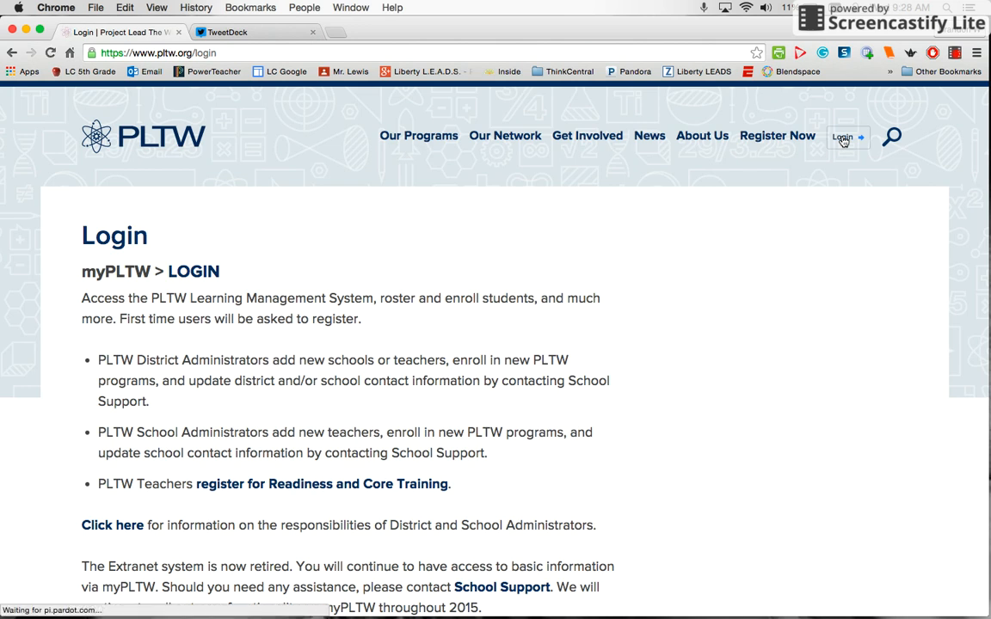
Open the myPLTW sign-in page and log in with the teacher's e-mail and password
{"action": "left_click", "coordinate": [175, 284]}
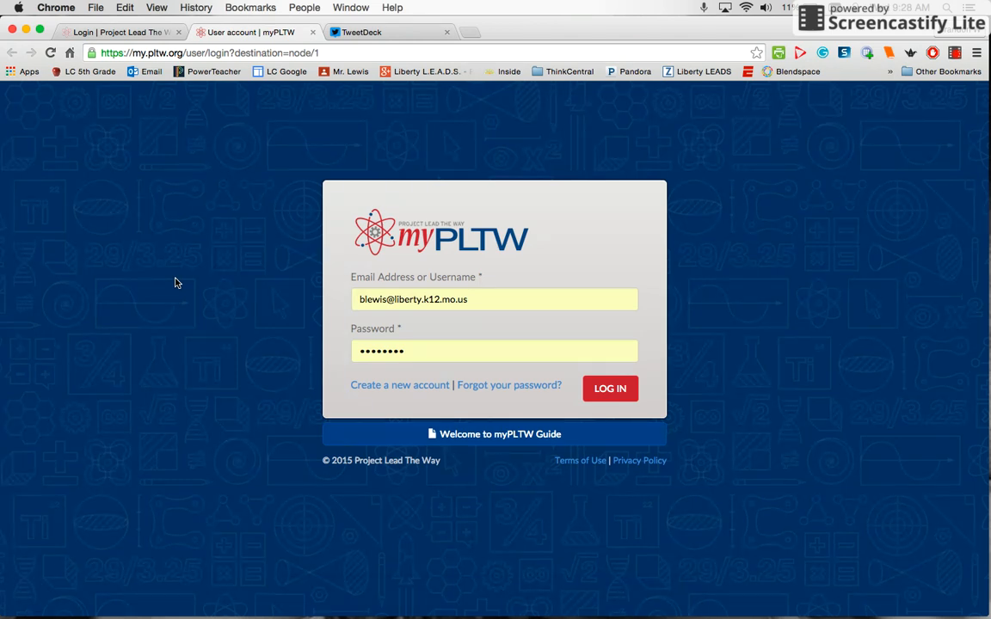
{"action": "left_click", "coordinate": [481, 303]}
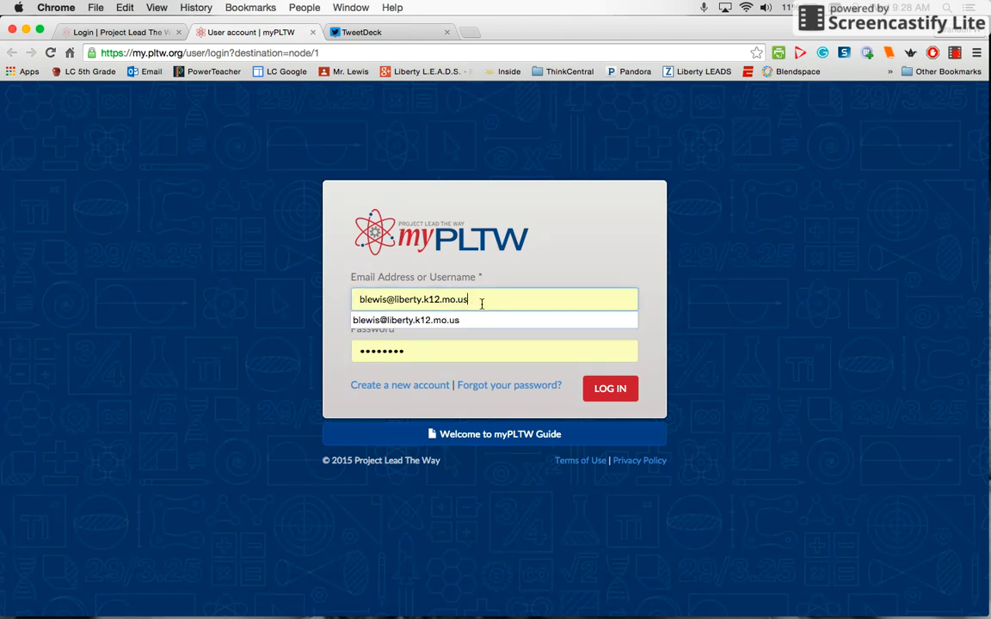
{"action": "key", "text": "BackSpace"}
{"action": "key", "text": "BackSpace"}
{"action": "key", "text": "BackSpace"}
{"action": "key", "text": "BackSpace"}
{"action": "key", "text": "BackSpace"}
{"action": "key", "text": "BackSpace"}
{"action": "key", "text": "BackSpace"}
{"action": "key", "text": "BackSpace"}
{"action": "key", "text": "BackSpace"}
{"action": "key", "text": "BackSpace"}
{"action": "key", "text": "BackSpace"}
{"action": "key", "text": "BackSpace"}
{"action": "key", "text": "BackSpace"}
{"action": "key", "text": "BackSpace"}
{"action": "key", "text": "BackSpace"}
{"action": "key", "text": "BackSpace"}
{"action": "key", "text": "BackSpace"}
{"action": "key", "text": "BackSpace"}
{"action": "key", "text": "BackSpace"}
{"action": "key", "text": "BackSpace"}
{"action": "key", "text": "BackSpace"}
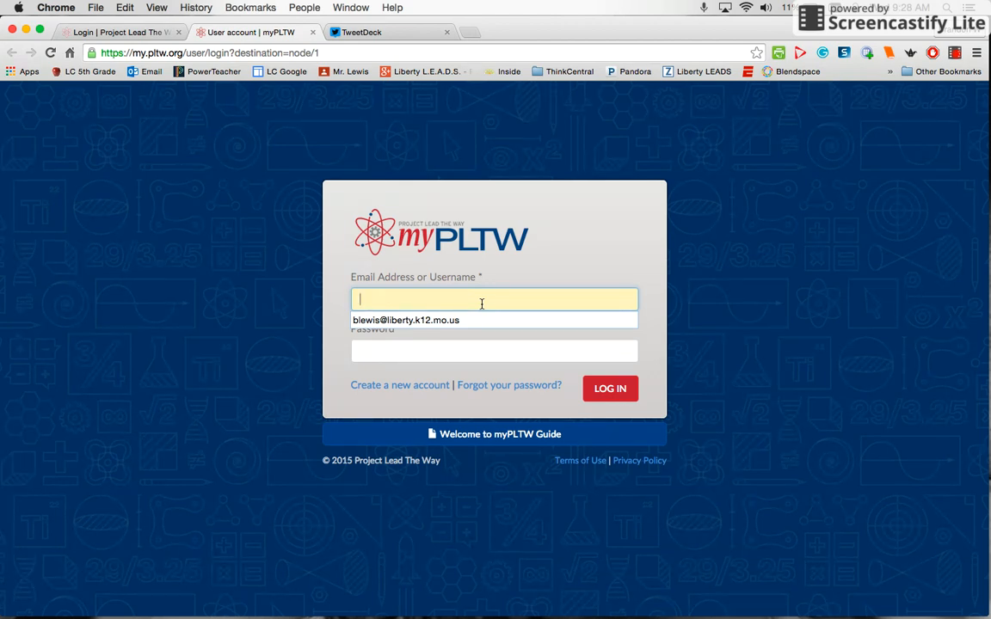
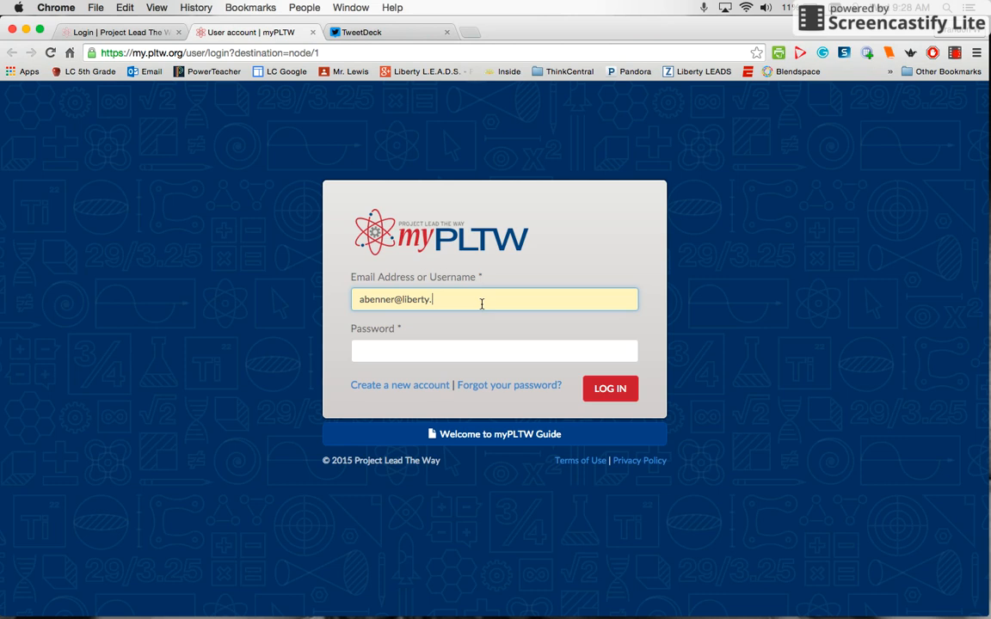
{"action": "key", "text": "Tab"}
{"action": "type", "text": "•••••••"}
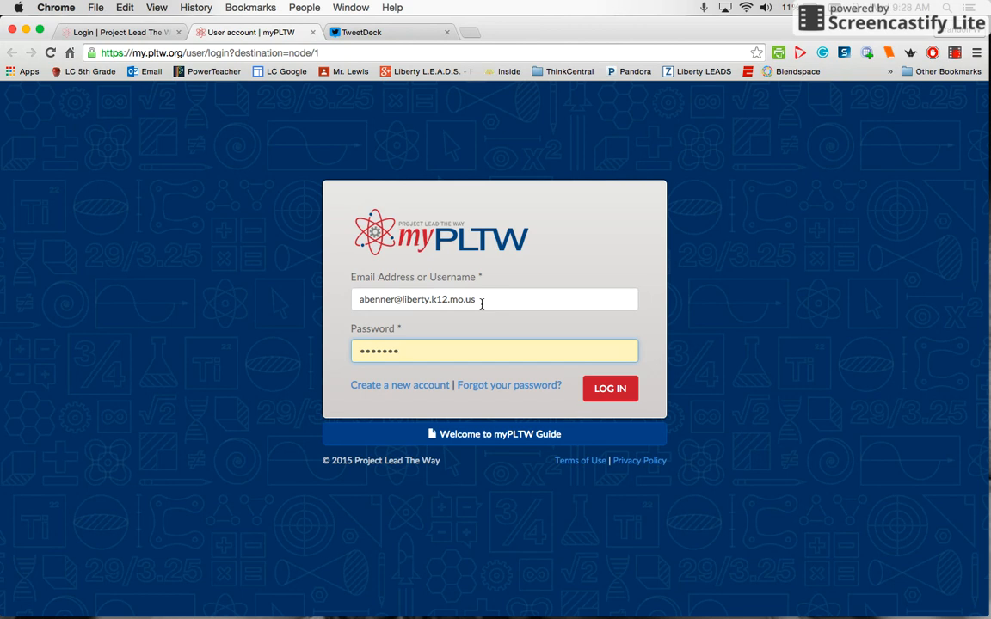
{"action": "type", "text": "•"}
{"action": "key", "text": "Return"}
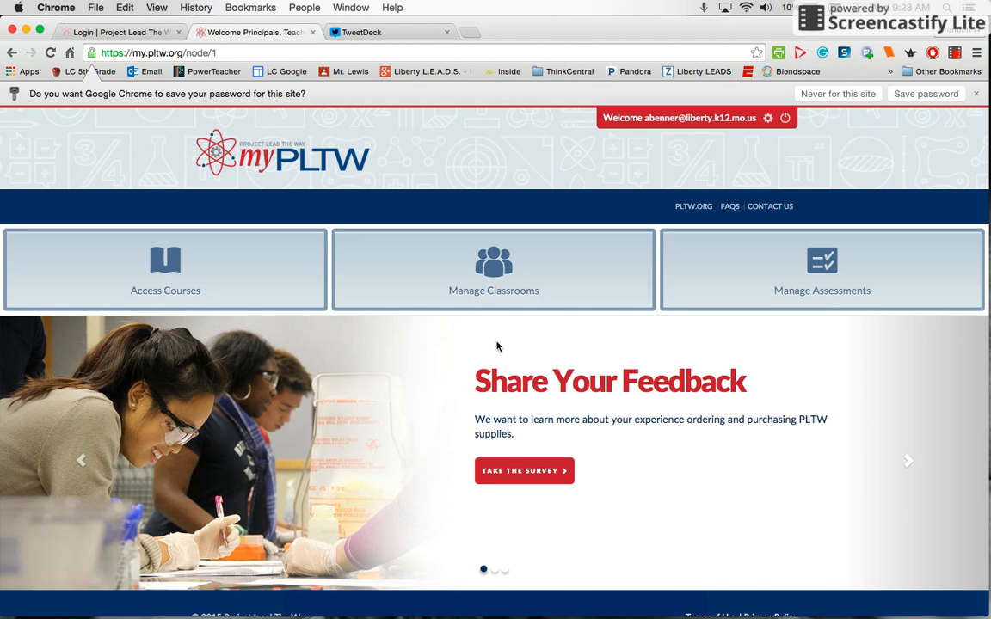
Under Manage Classrooms, pick Lewis & Clark Elementary and open the ELE_5 class
{"action": "left_click", "coordinate": [499, 293]}
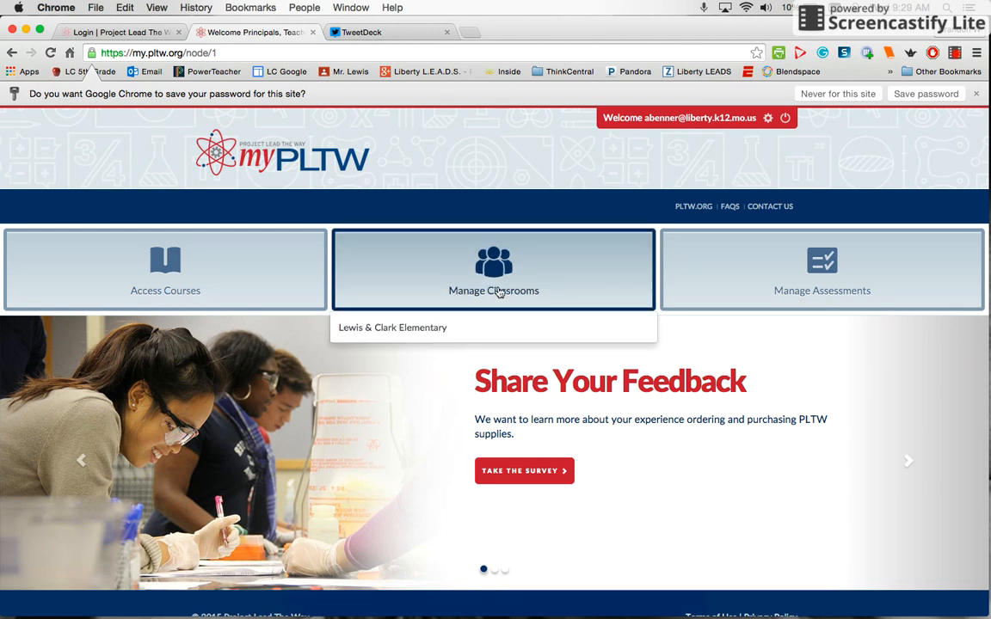
{"action": "left_click", "coordinate": [429, 329]}
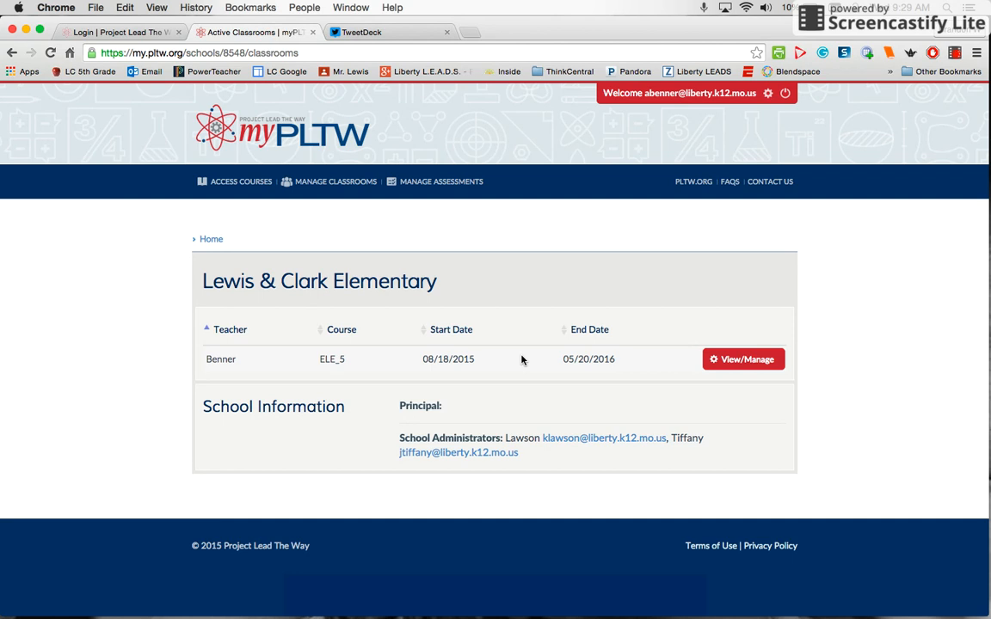
{"action": "left_click", "coordinate": [776, 366]}
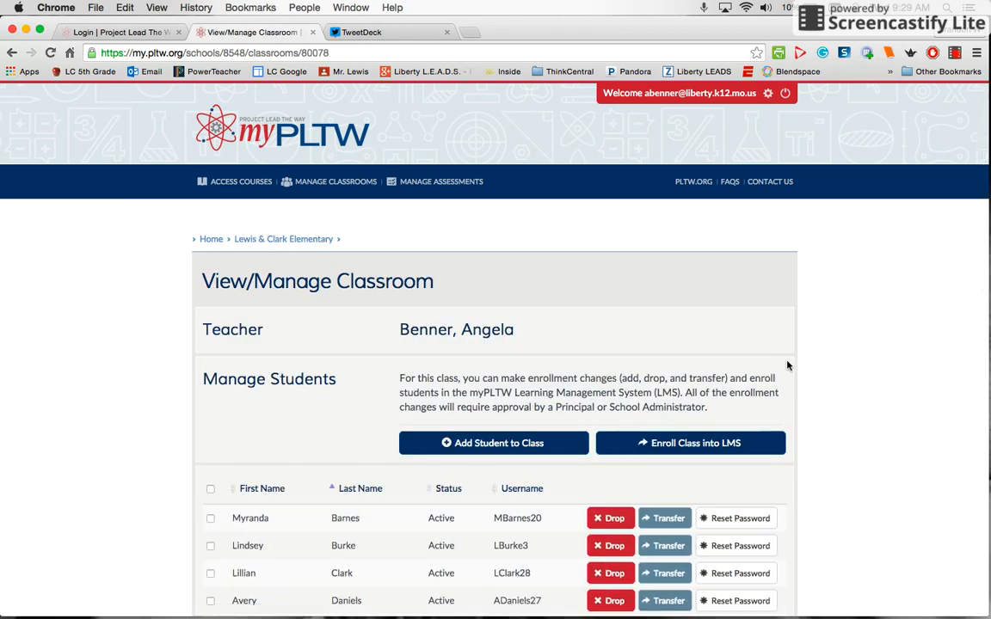
{"action": "scroll", "coordinate": [845, 451], "scroll_direction": "down", "scroll_amount": 3}
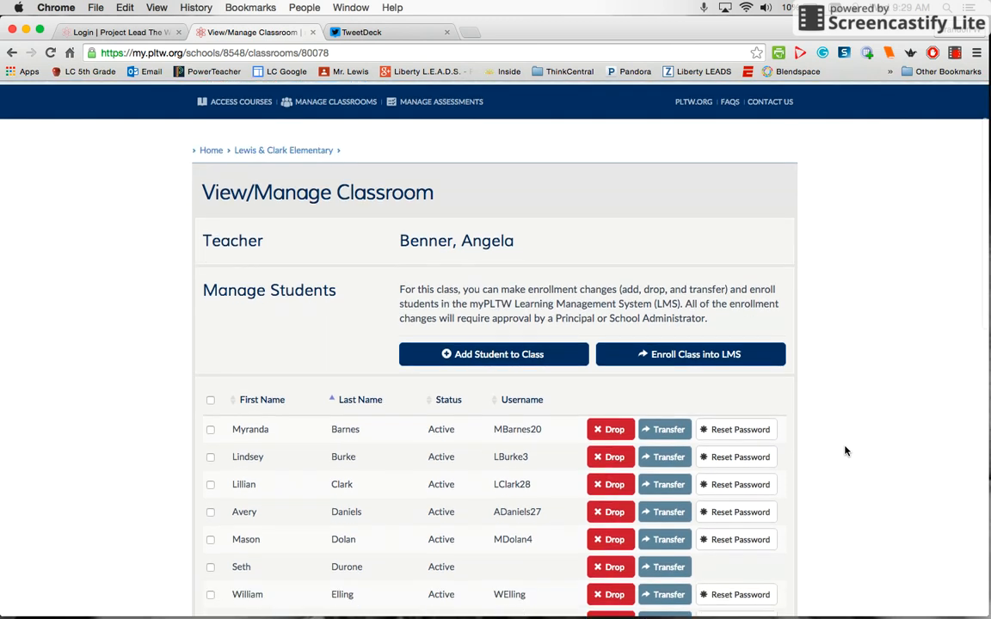
{"action": "scroll", "coordinate": [845, 451], "scroll_direction": "down", "scroll_amount": 2}
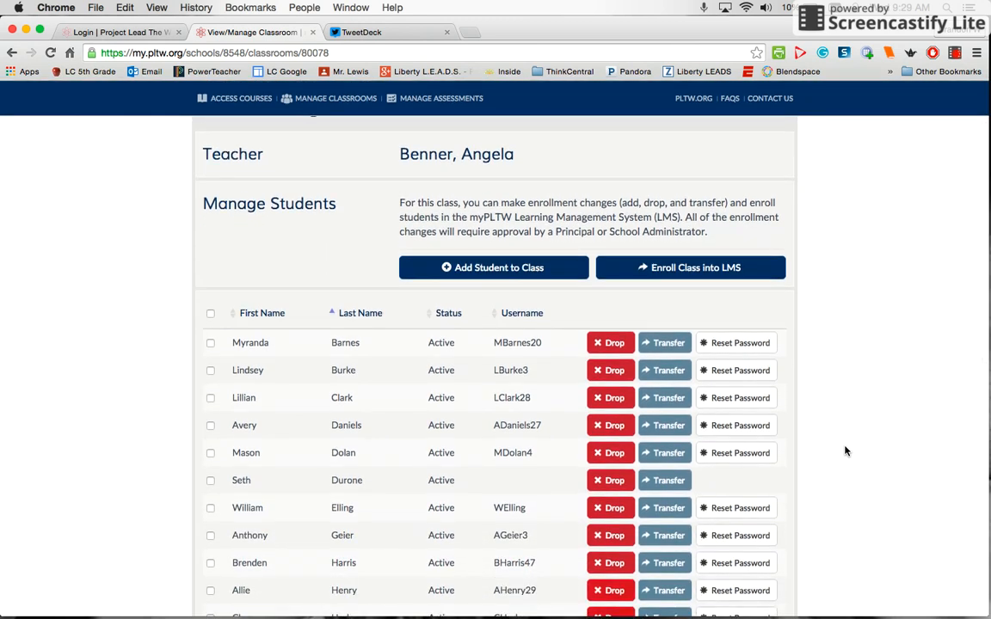
{"action": "scroll", "coordinate": [845, 451], "scroll_direction": "down", "scroll_amount": 2}
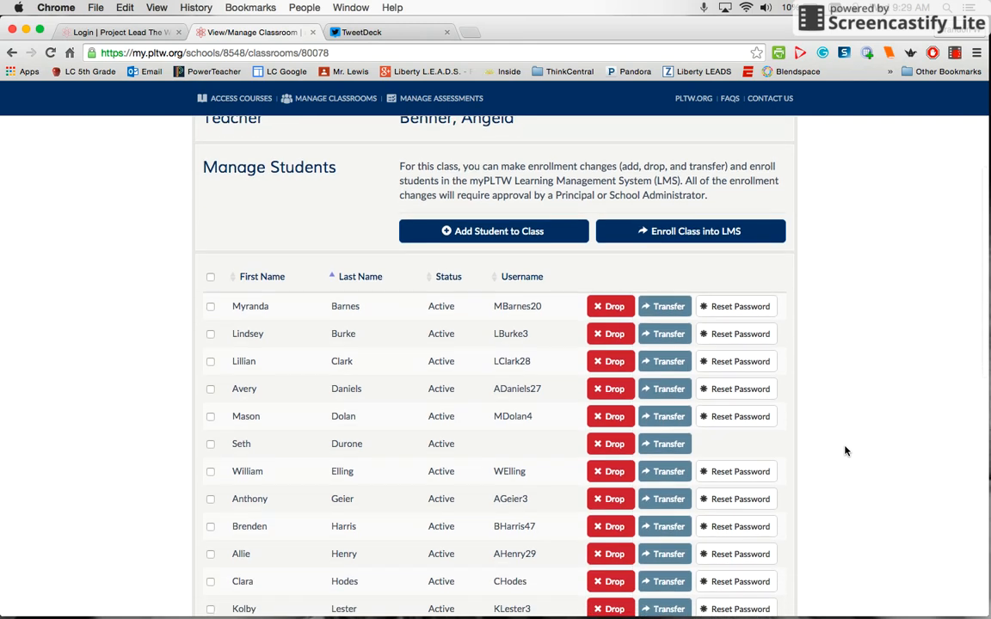
{"action": "scroll", "coordinate": [845, 451], "scroll_direction": "down", "scroll_amount": 6}
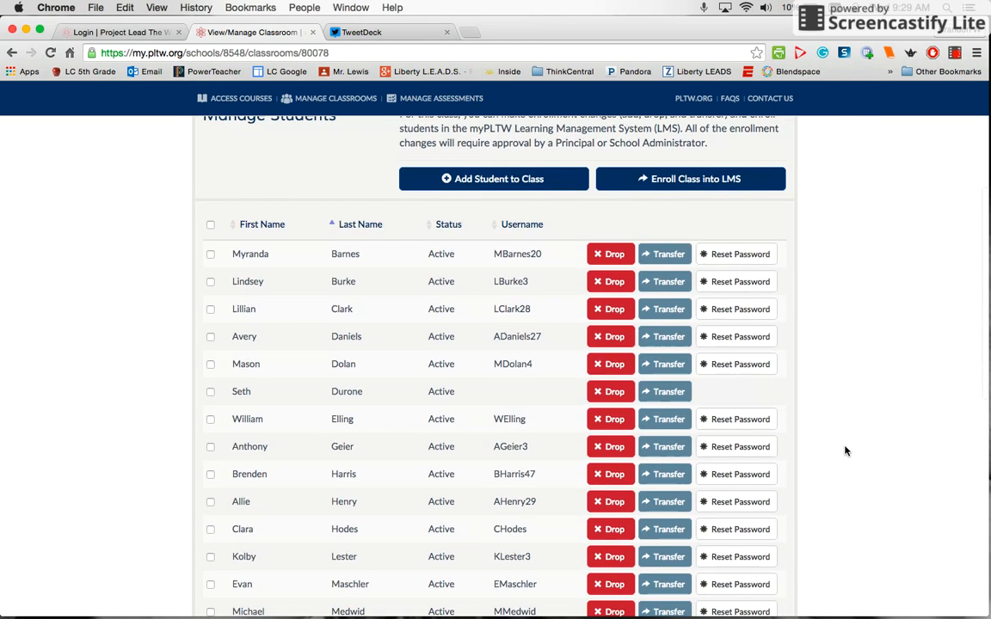
{"action": "scroll", "coordinate": [845, 451], "scroll_direction": "down", "scroll_amount": 8}
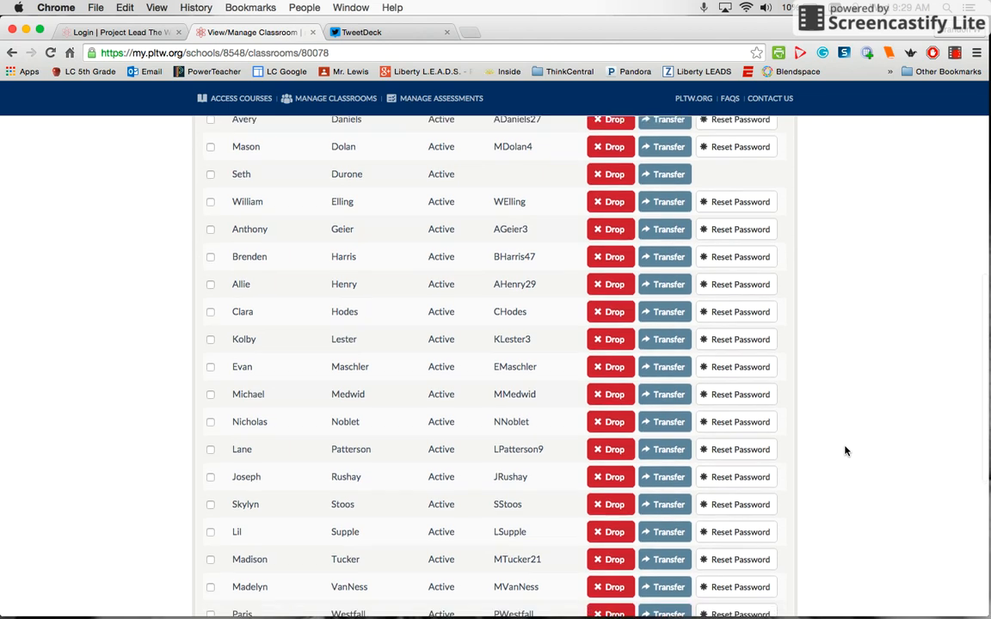
{"action": "scroll", "coordinate": [845, 451], "scroll_direction": "up", "scroll_amount": 9}
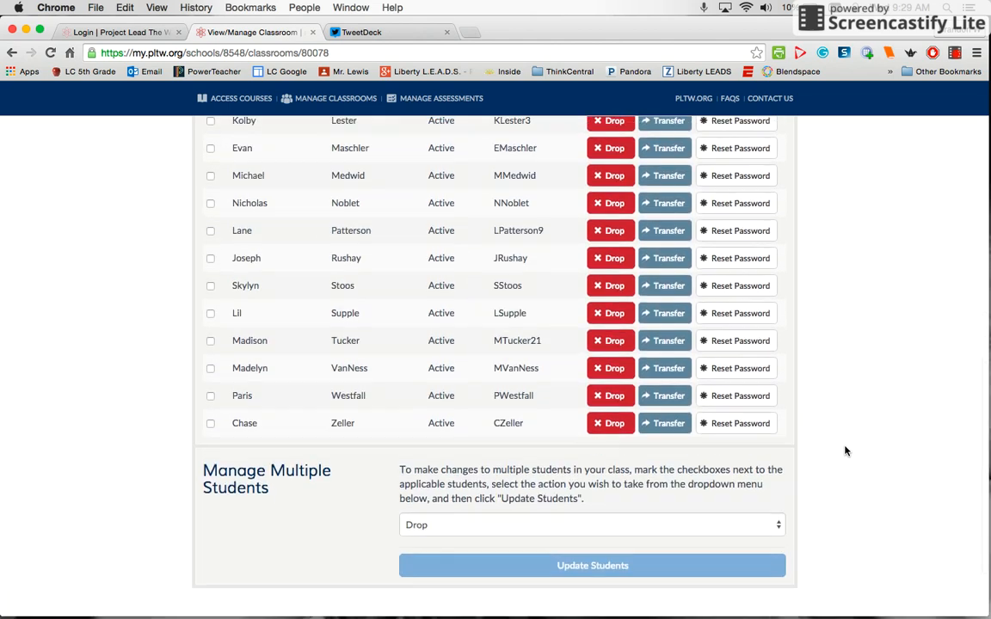
{"action": "scroll", "coordinate": [845, 451], "scroll_direction": "up", "scroll_amount": 3}
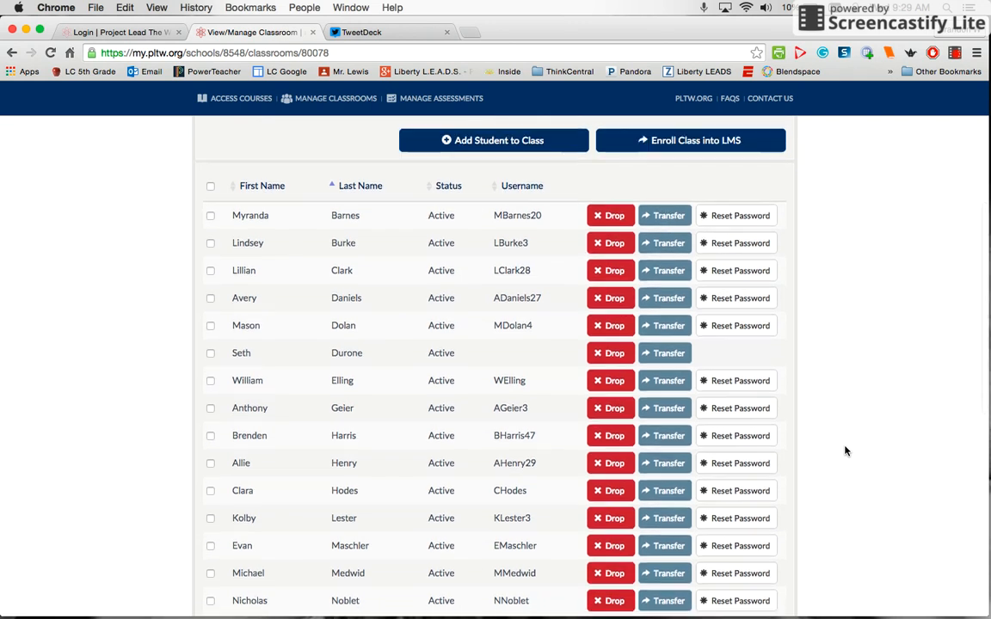
{"action": "scroll", "coordinate": [844, 449], "scroll_direction": "up", "scroll_amount": 1}
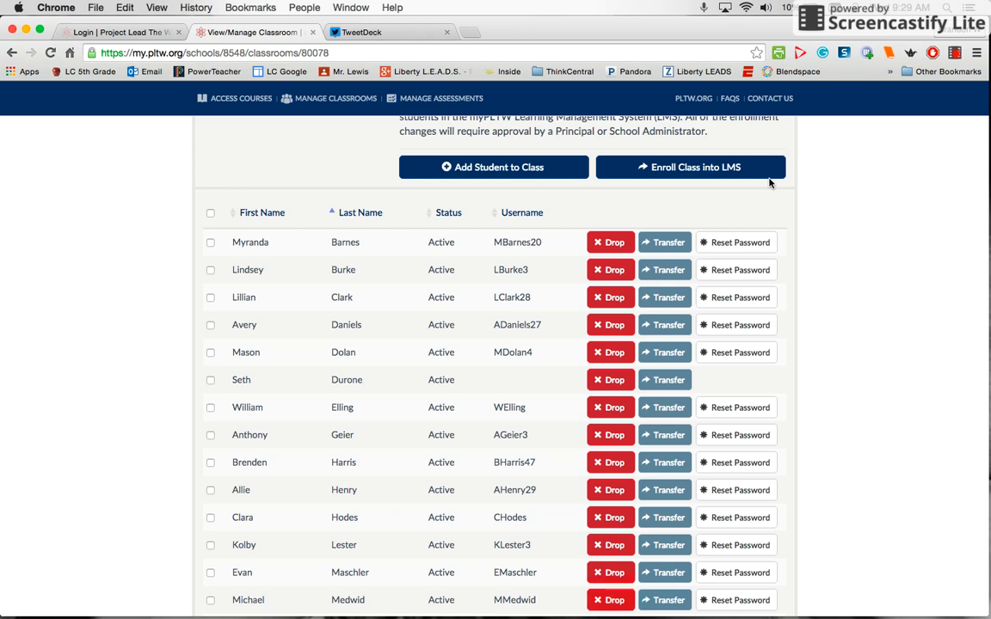
{"action": "scroll", "coordinate": [820, 289], "scroll_direction": "down", "scroll_amount": 10}
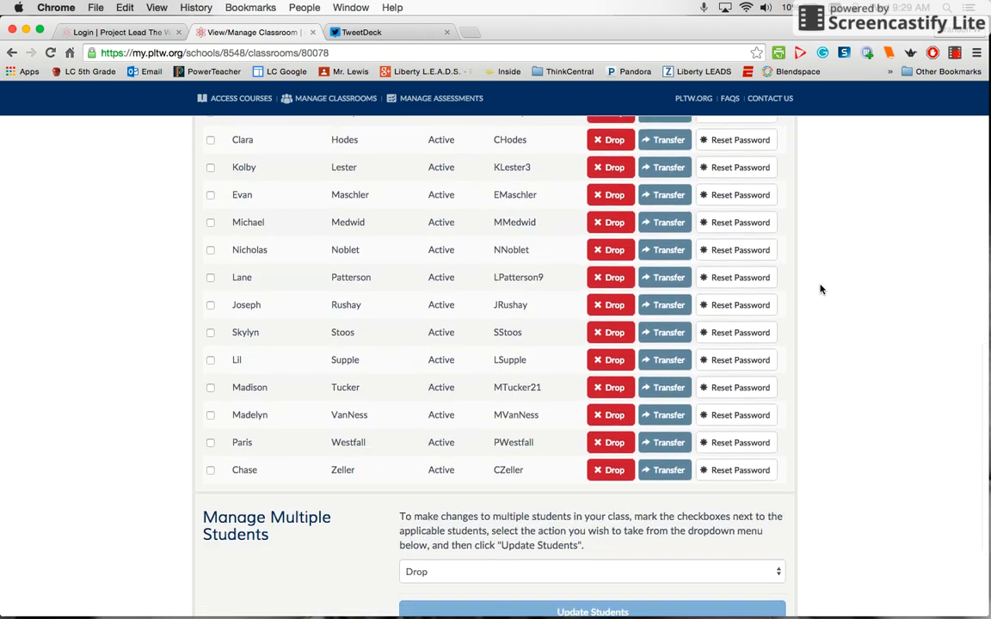
{"action": "scroll", "coordinate": [820, 289], "scroll_direction": "up", "scroll_amount": 10}
{"action": "scroll", "coordinate": [820, 289], "scroll_direction": "down", "scroll_amount": 1}
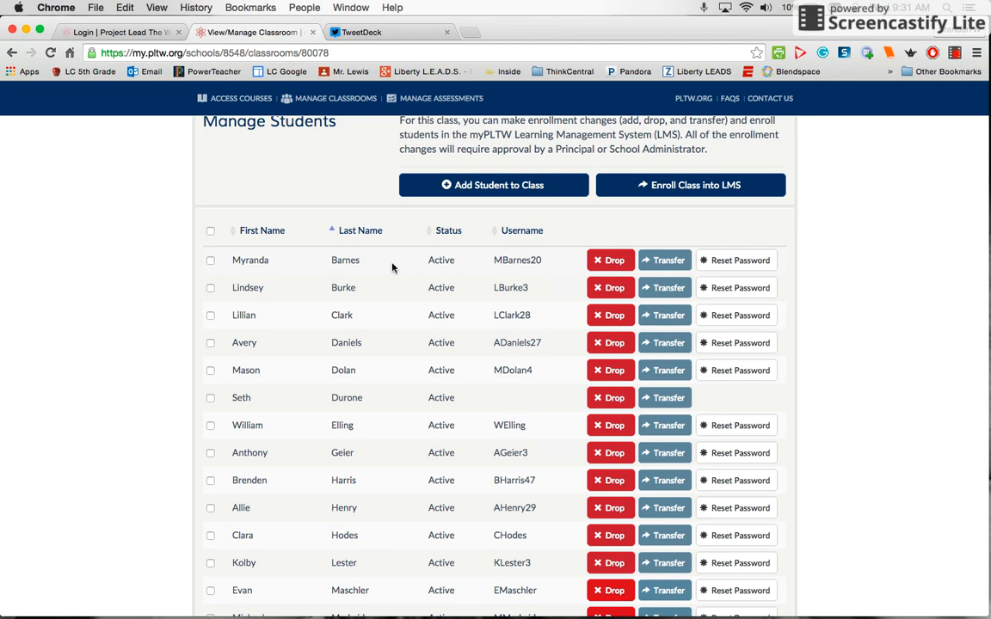
Enroll the ELE_5 class into the LMS, confirm with Submit, and dismiss the e-mail notification
{"action": "left_click", "coordinate": [713, 193]}
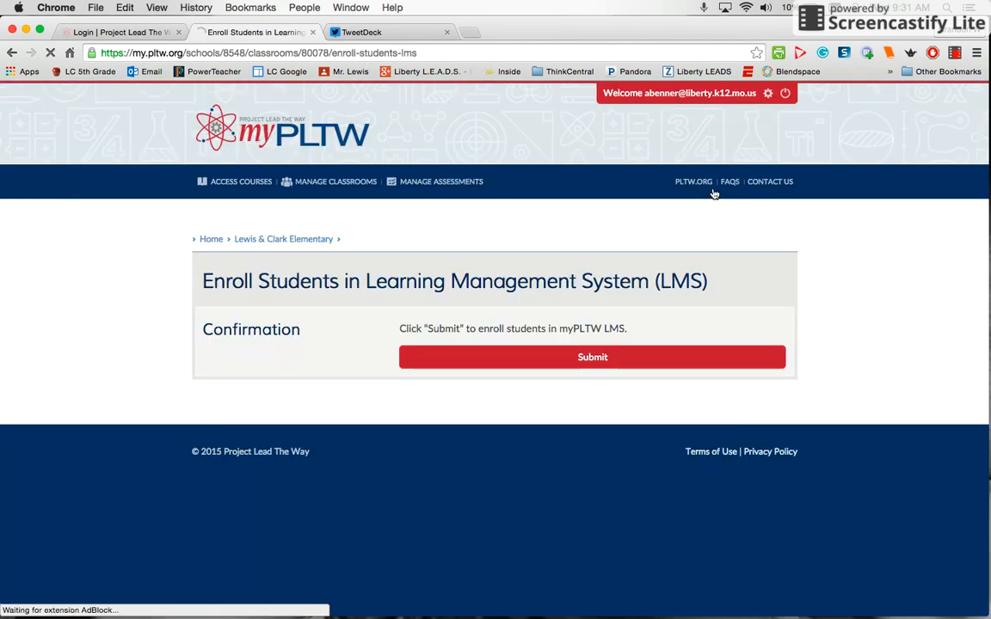
{"action": "left_click", "coordinate": [583, 361]}
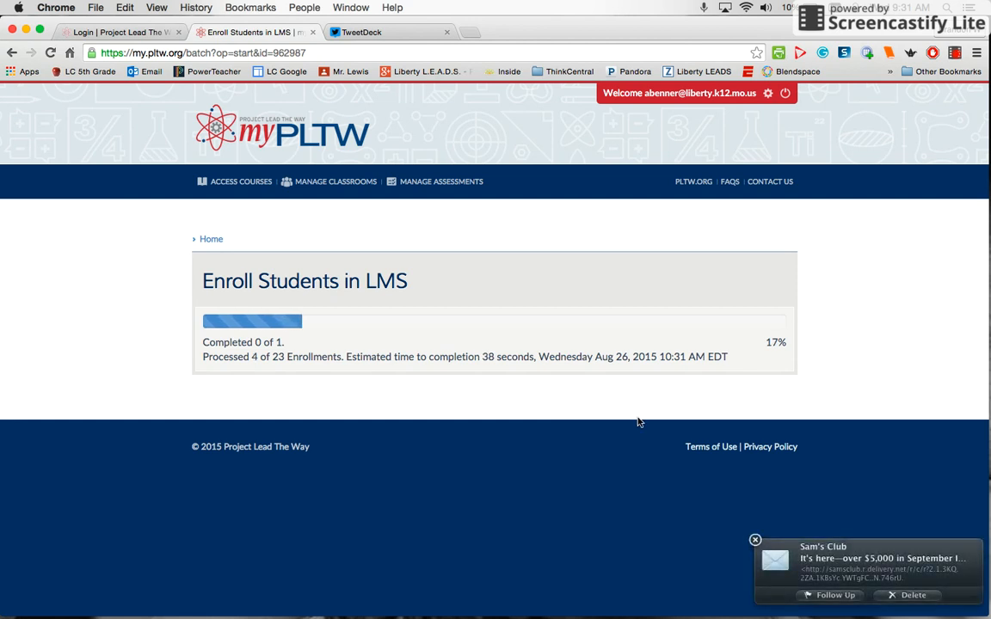
{"action": "left_click", "coordinate": [755, 540]}
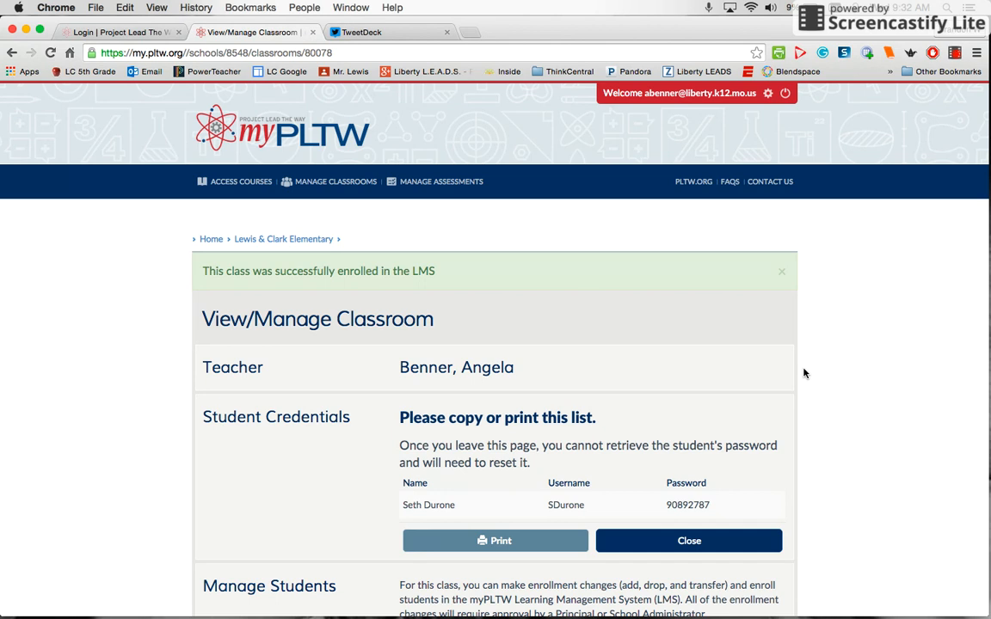
{"action": "scroll", "coordinate": [804, 374], "scroll_direction": "down", "scroll_amount": 1}
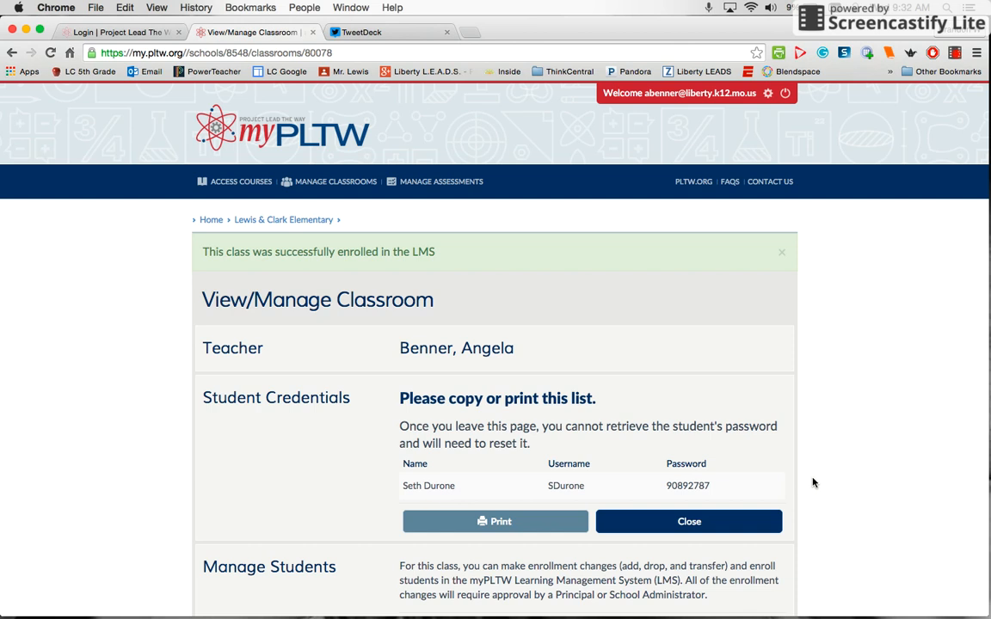
{"action": "scroll", "coordinate": [817, 495], "scroll_direction": "down", "scroll_amount": 2}
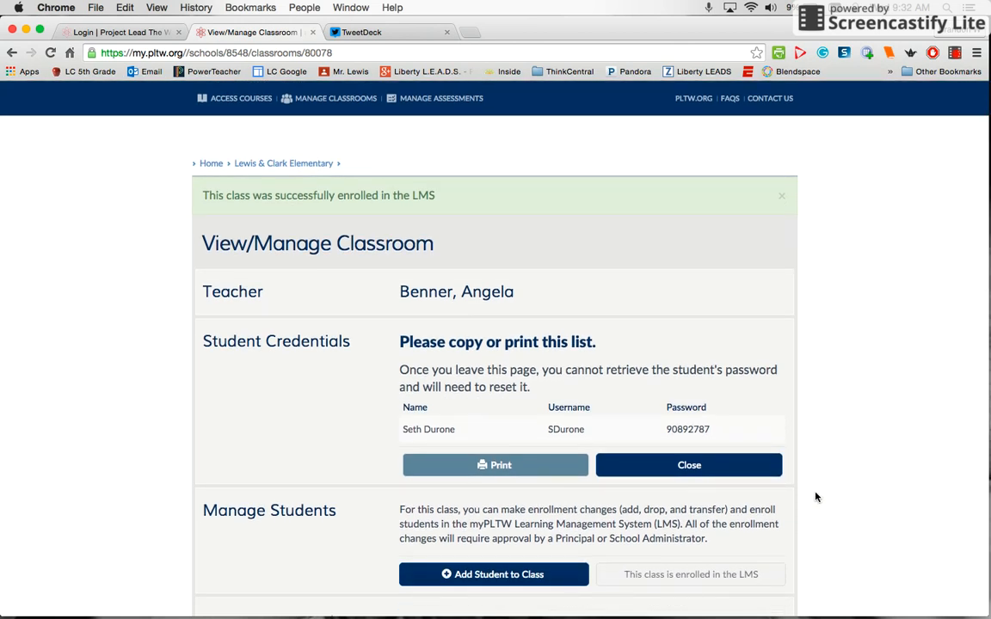
{"action": "scroll", "coordinate": [816, 498], "scroll_direction": "down", "scroll_amount": 8}
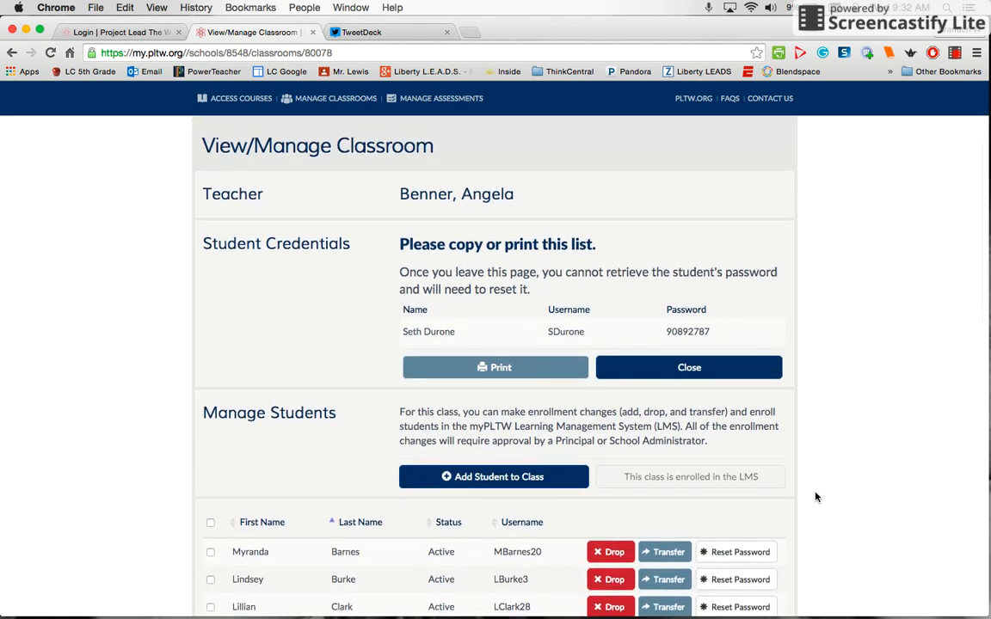
{"action": "scroll", "coordinate": [816, 496], "scroll_direction": "down", "scroll_amount": 2}
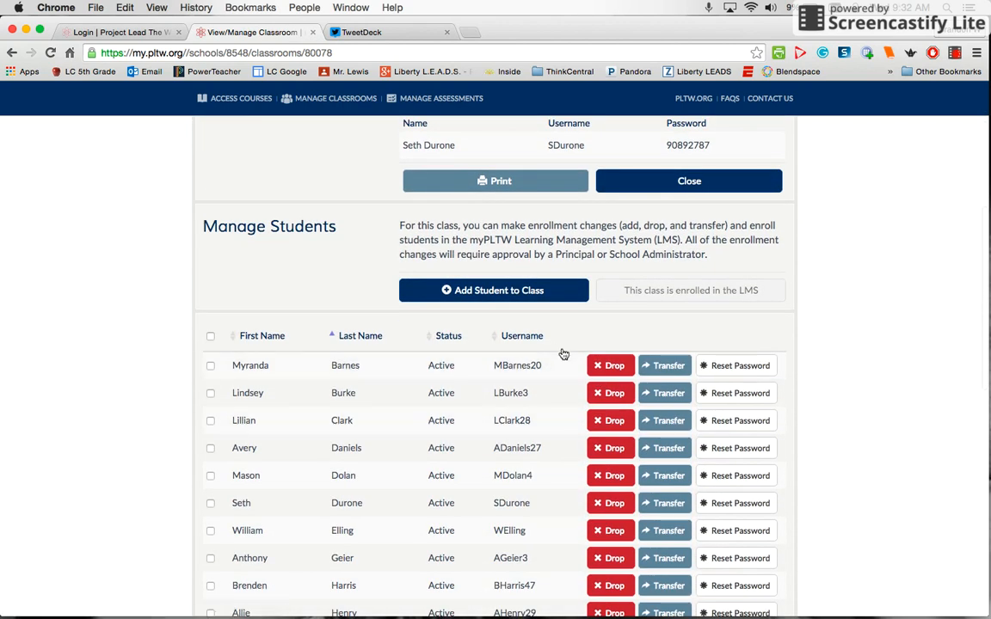
{"action": "scroll", "coordinate": [856, 425], "scroll_direction": "down", "scroll_amount": 4}
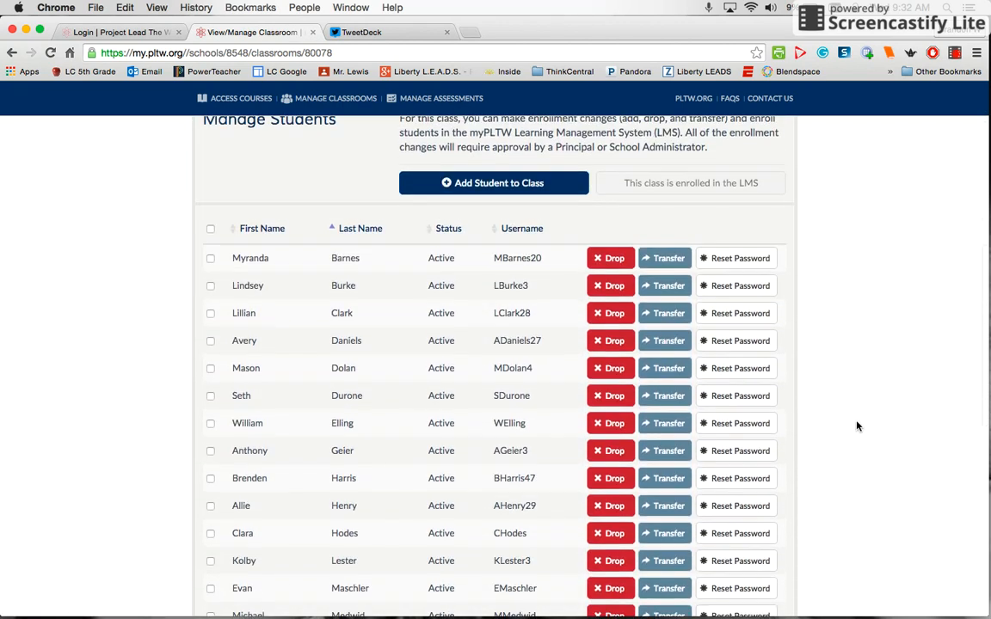
{"action": "scroll", "coordinate": [857, 425], "scroll_direction": "down", "scroll_amount": 2}
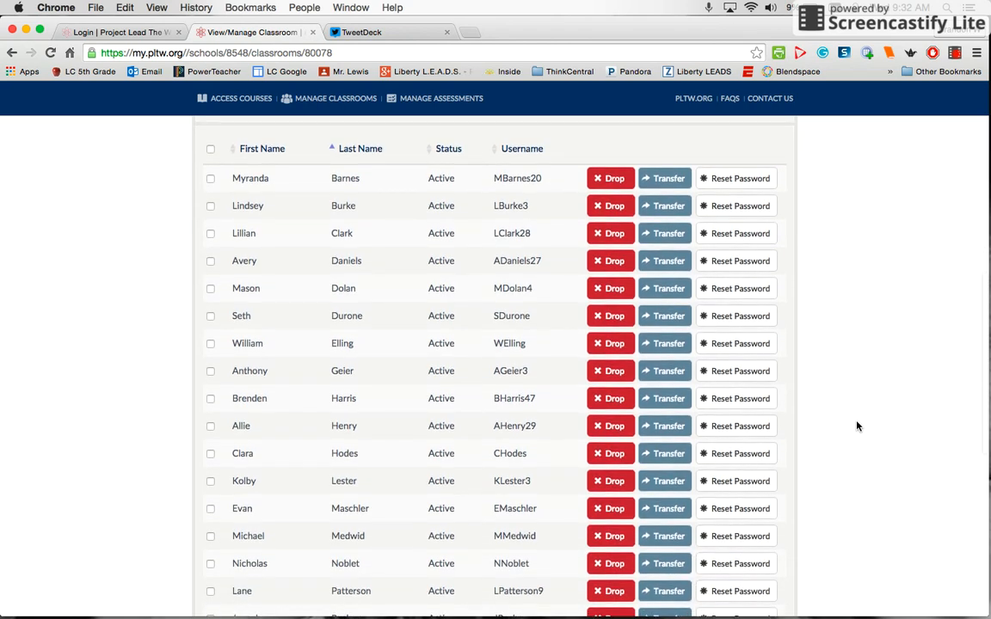
{"action": "scroll", "coordinate": [857, 425], "scroll_direction": "up", "scroll_amount": 3}
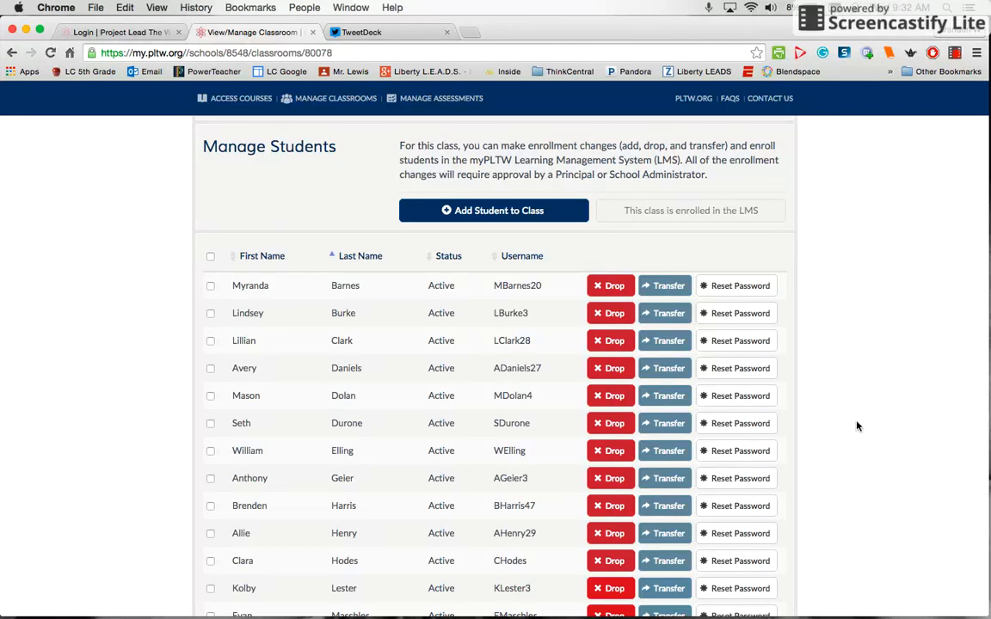
{"action": "left_click", "coordinate": [757, 286]}
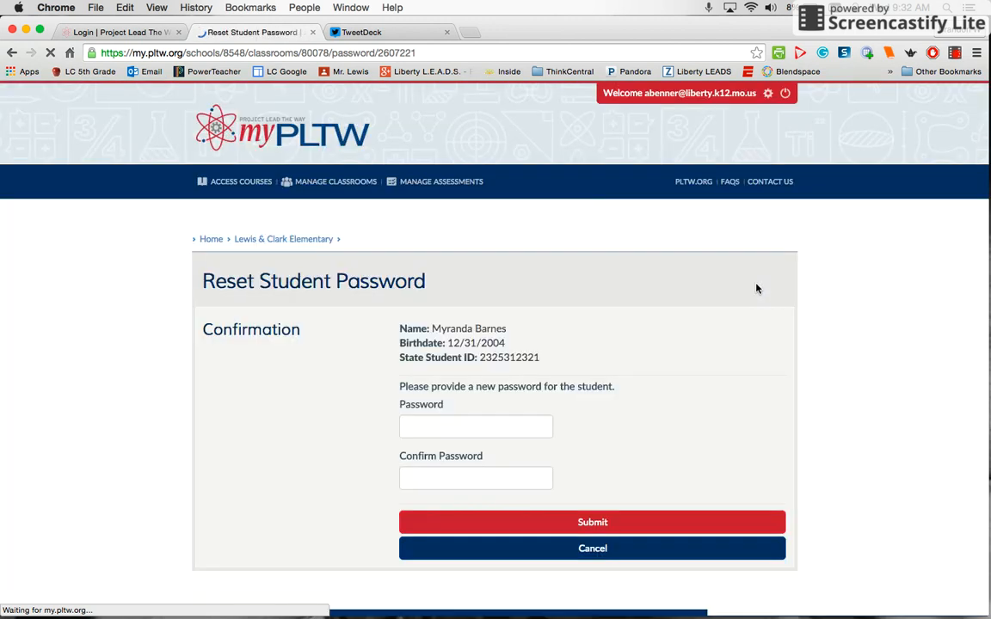
Start a new password for the first student, skip the autofill suggestion, and reveal Submit and Cancel
{"action": "left_click", "coordinate": [440, 425]}
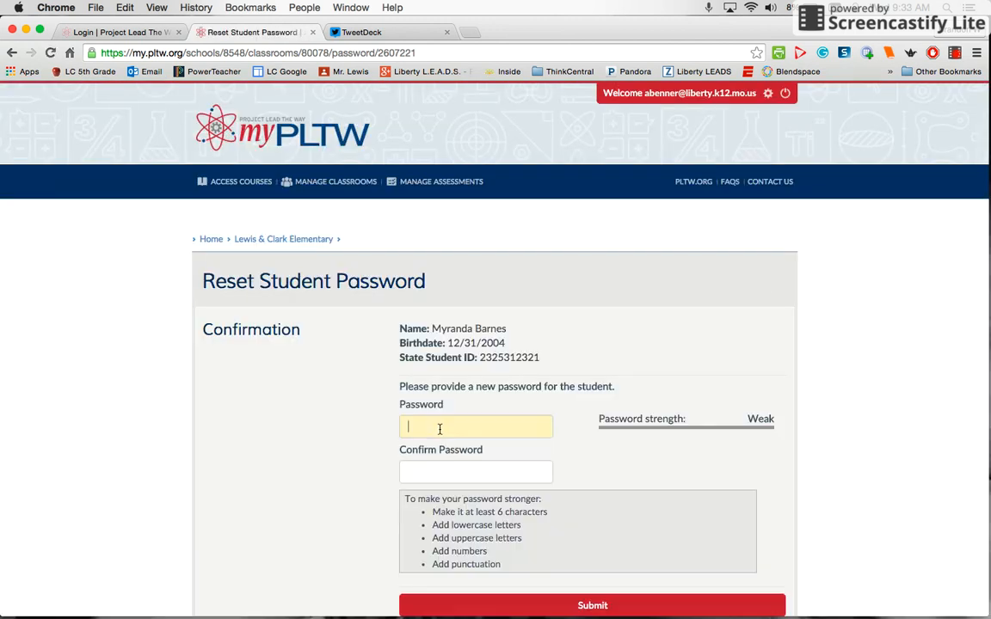
{"action": "left_click", "coordinate": [573, 458]}
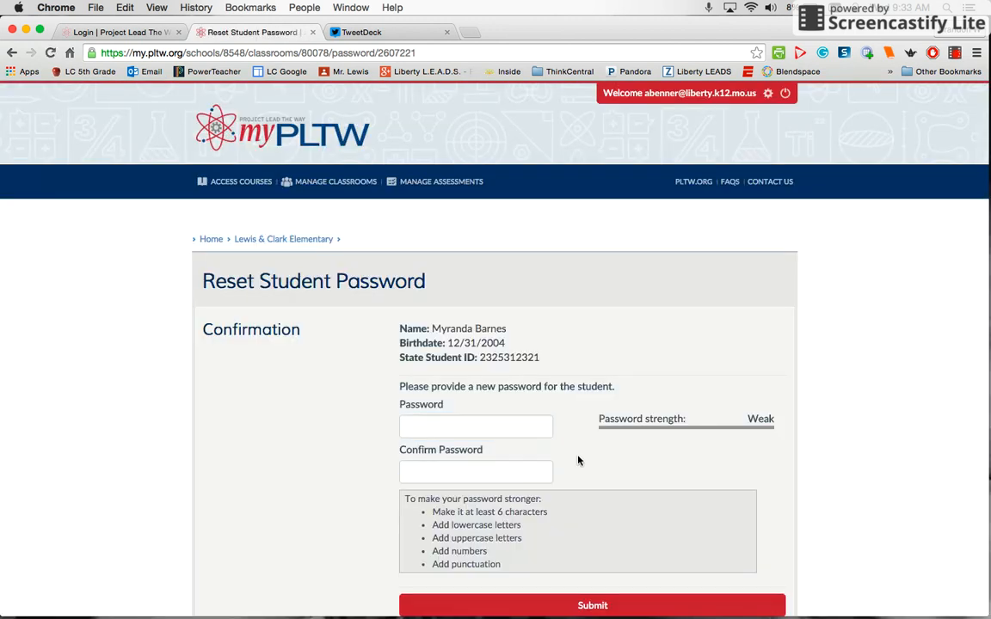
{"action": "scroll", "coordinate": [761, 473], "scroll_direction": "down", "scroll_amount": 3}
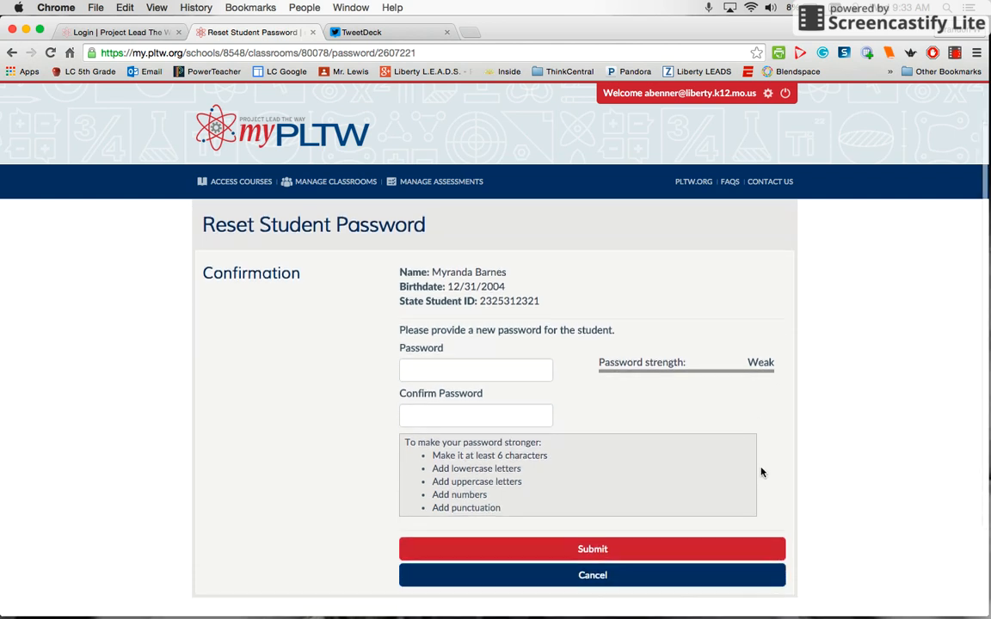